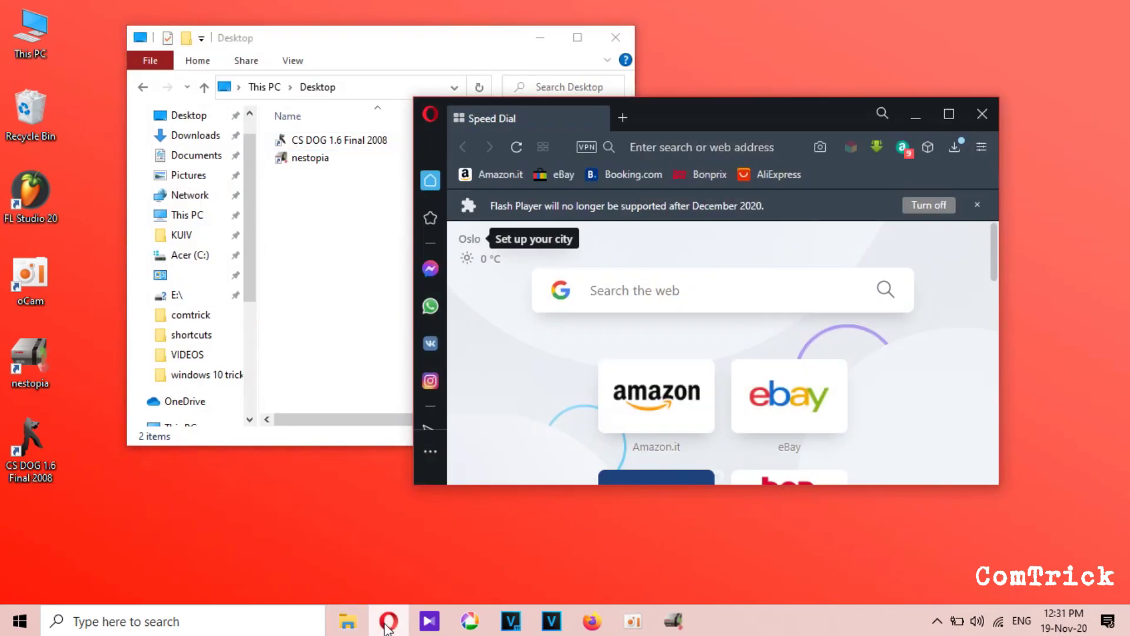
# Bring KMPlayer and Firefox to the front, then open This PC from its desktop icon
pyautogui.click(430, 621)
pyautogui.click(591, 621)
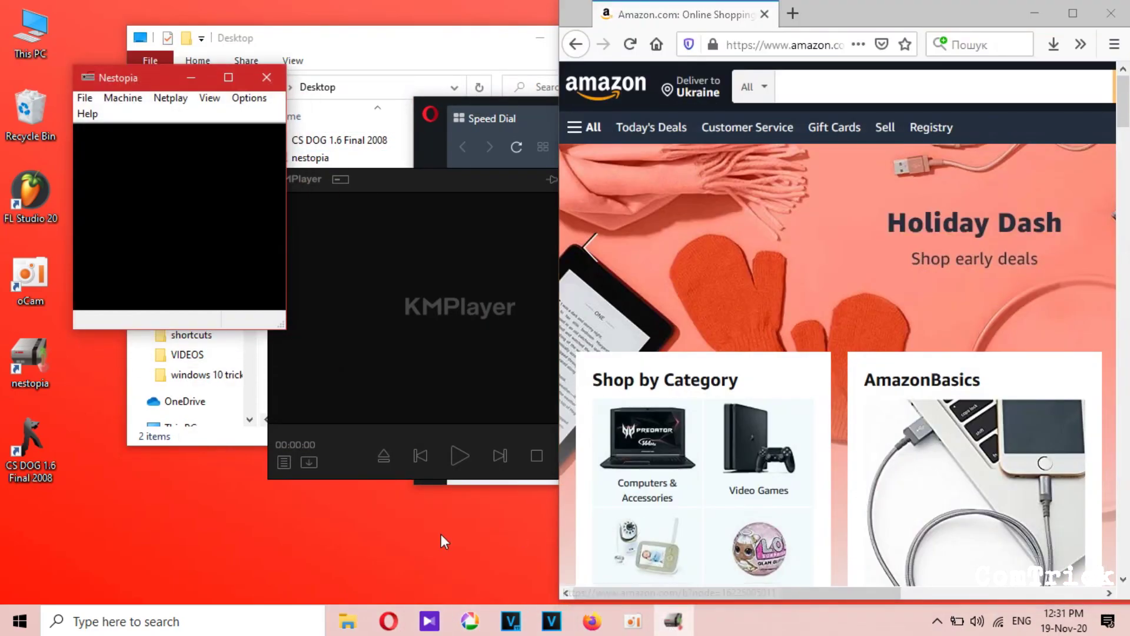
pyautogui.click(39, 39)
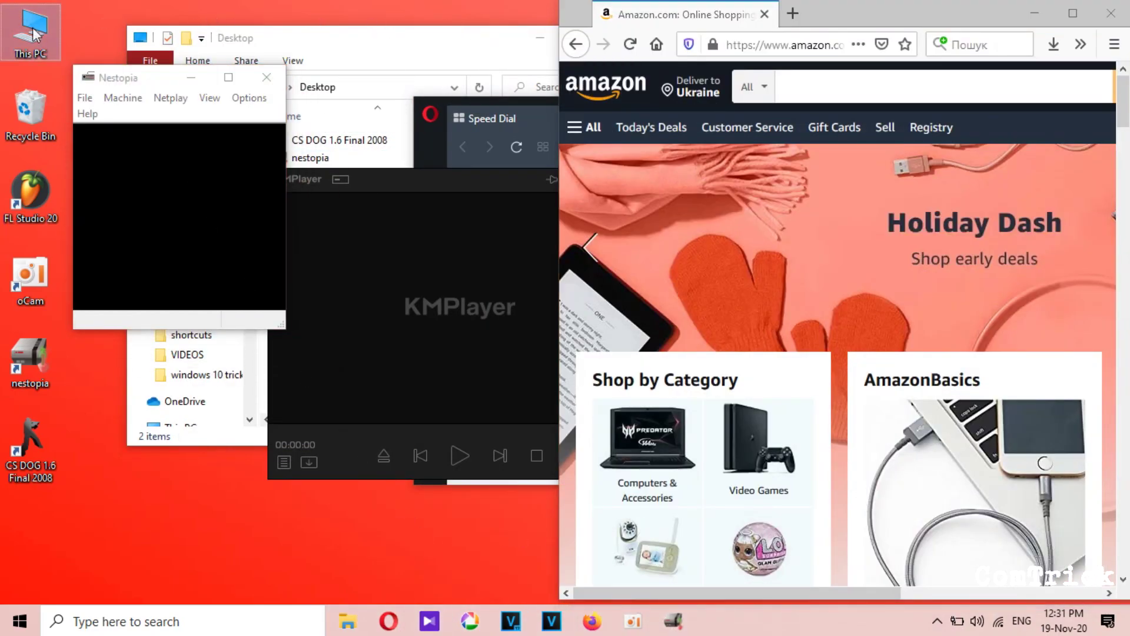
pyautogui.doubleClick(37, 31)
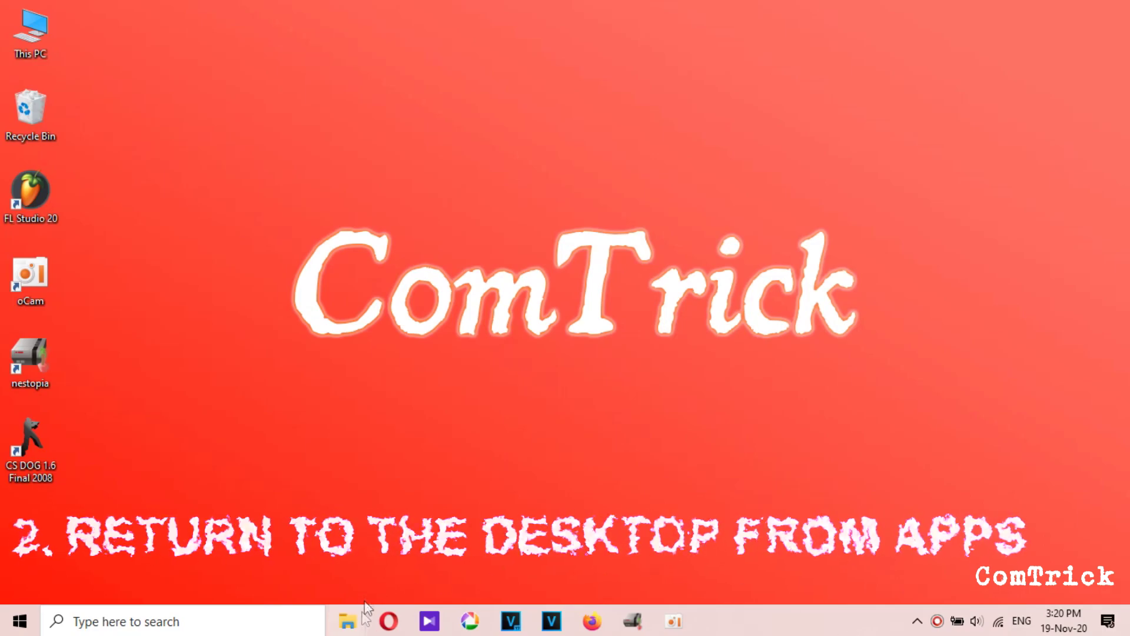
# Restore File Explorer, Opera, KMPlayer, Firefox and Nestopia from the taskbar
pyautogui.click(354, 617)
pyautogui.click(388, 620)
pyautogui.click(433, 623)
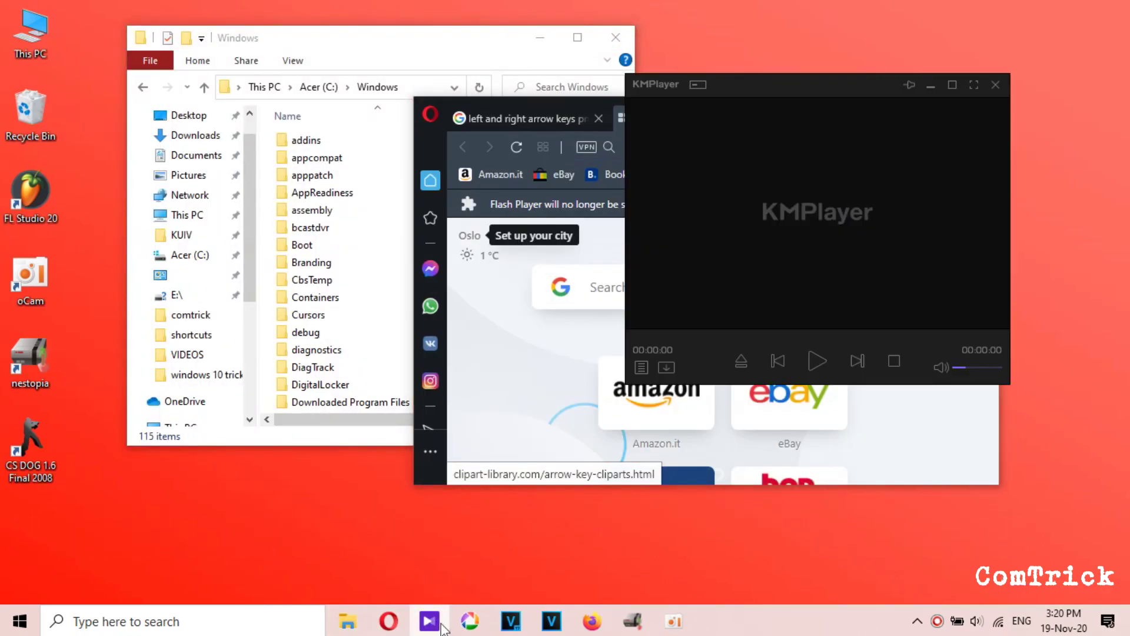
pyautogui.click(592, 625)
pyautogui.click(633, 629)
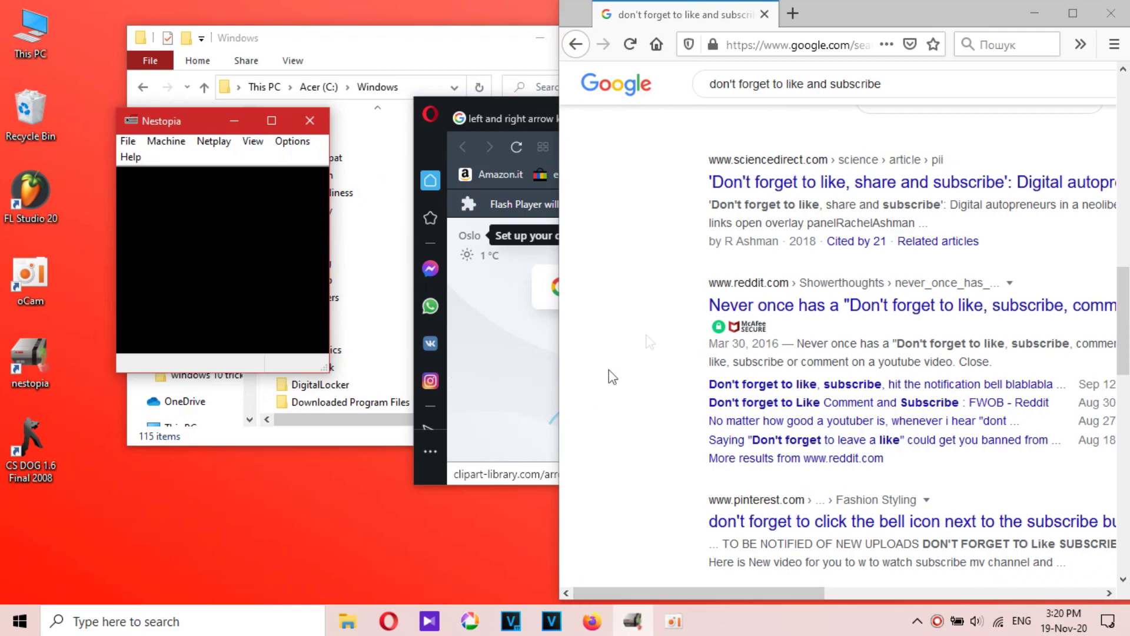
# Minimize Firefox, KMPlayer and Nestopia individually, then minimize all windows with Win+M
pyautogui.click(1038, 13)
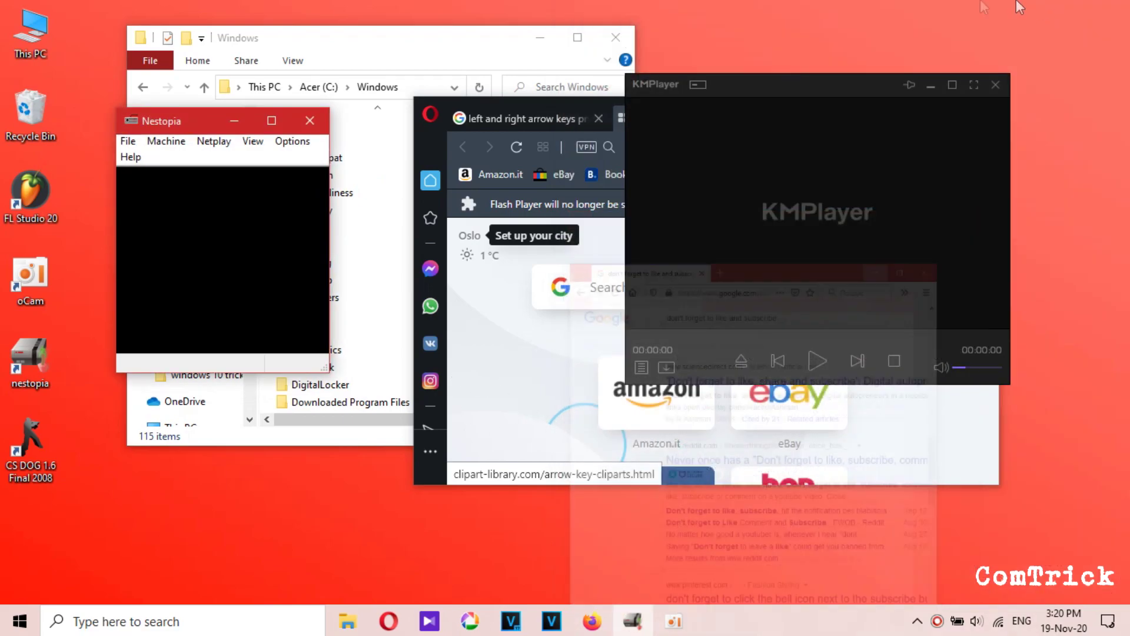
pyautogui.click(930, 89)
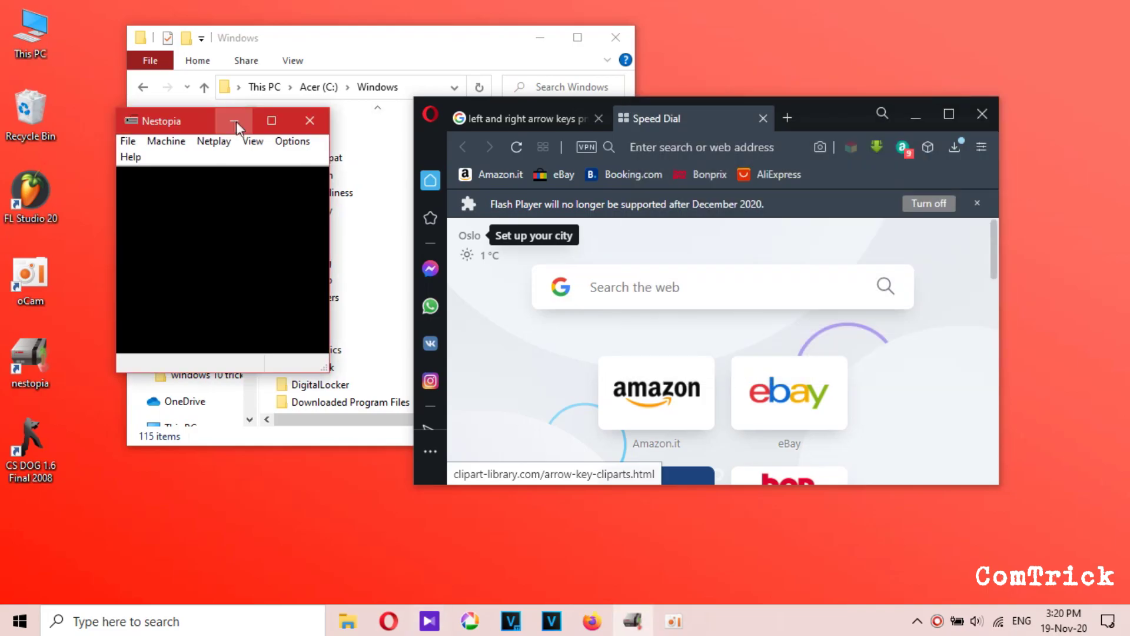
pyautogui.click(234, 121)
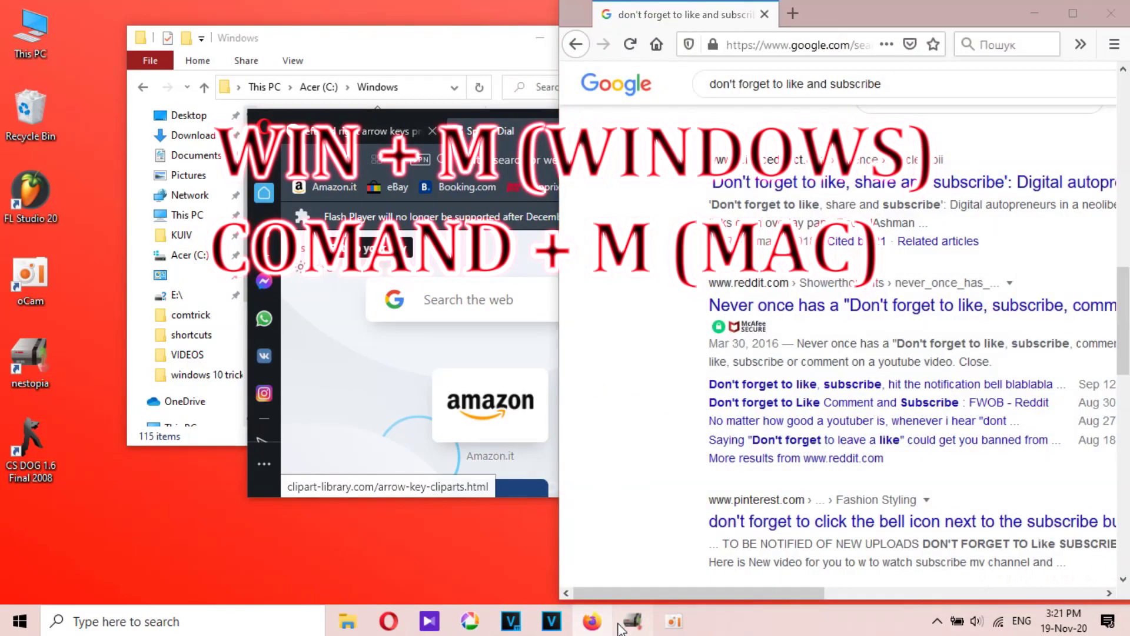
pyautogui.press('super+m')
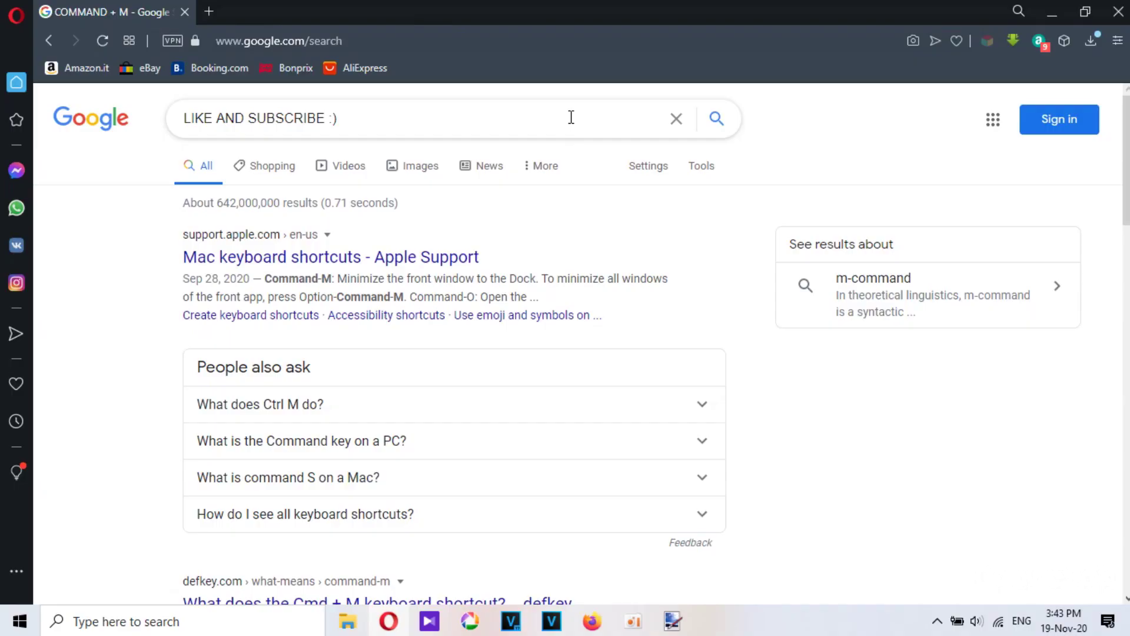
# Focus Opera's Google search box, then peek at the desktop with Win+comma
pyautogui.click(570, 117)
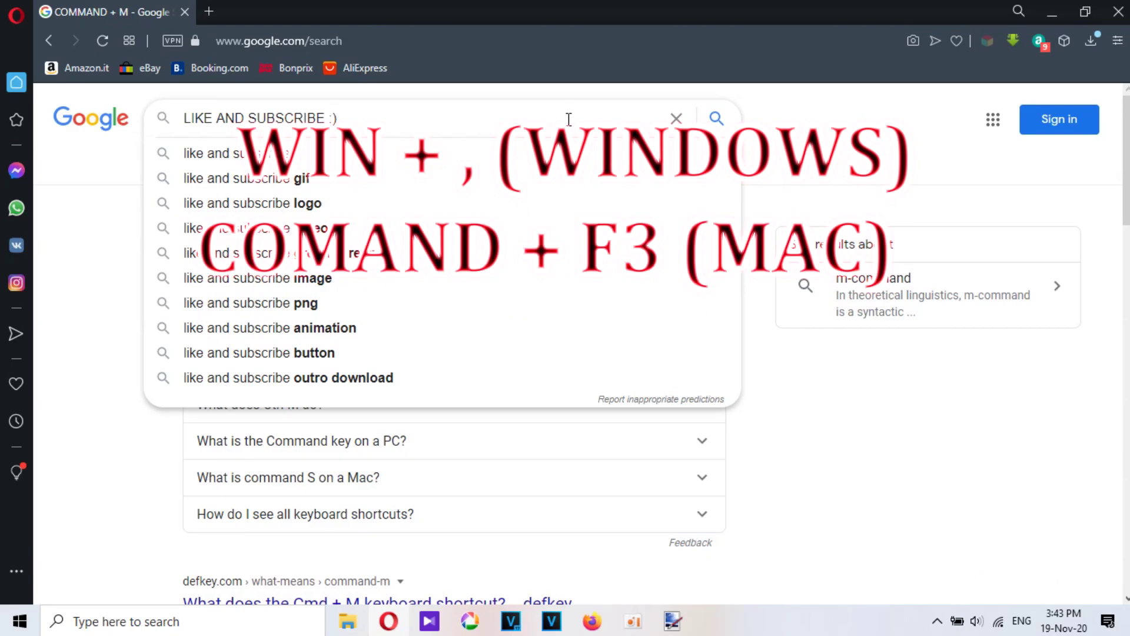
pyautogui.press('super+comma')
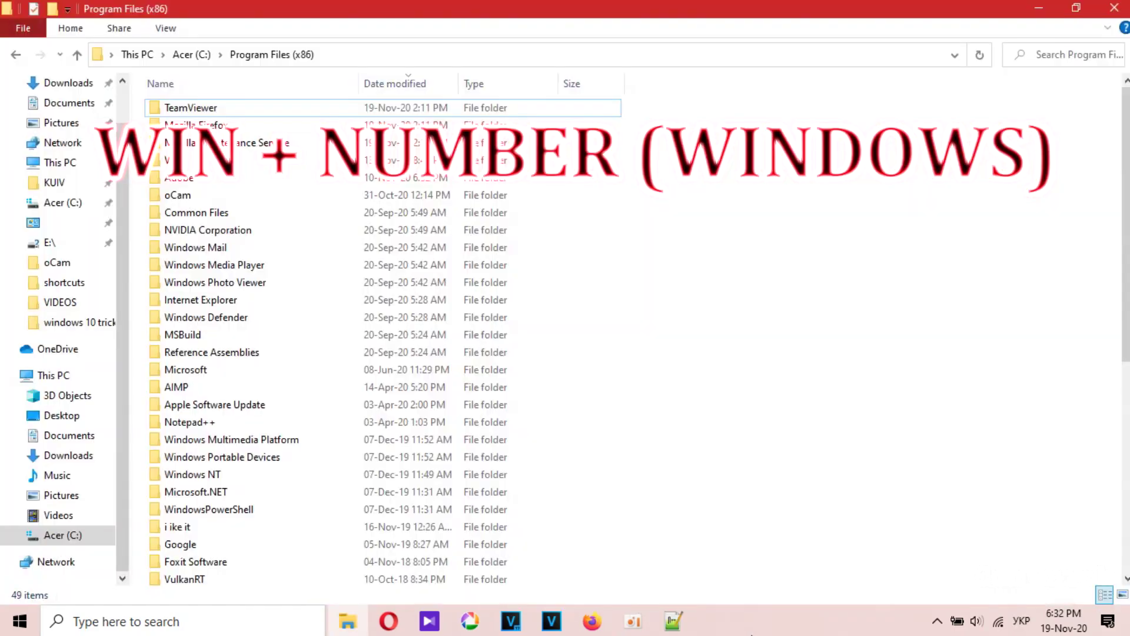
# Switch to Opera with Win+2, then to KMPlayer with Win+3
pyautogui.press('super+2')
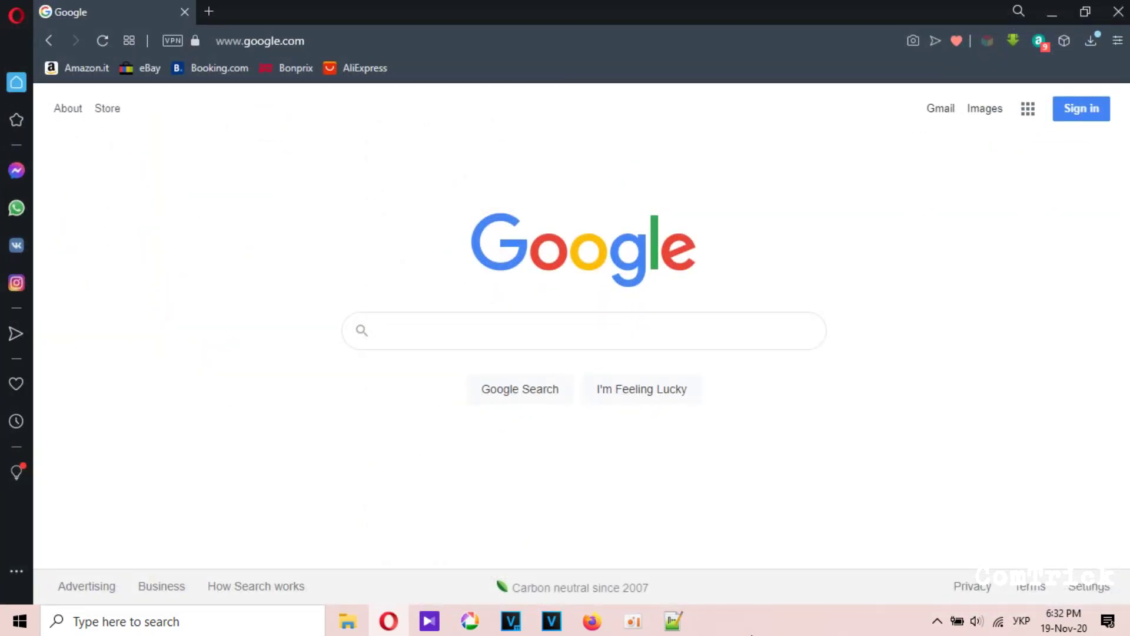
pyautogui.press('super+3')
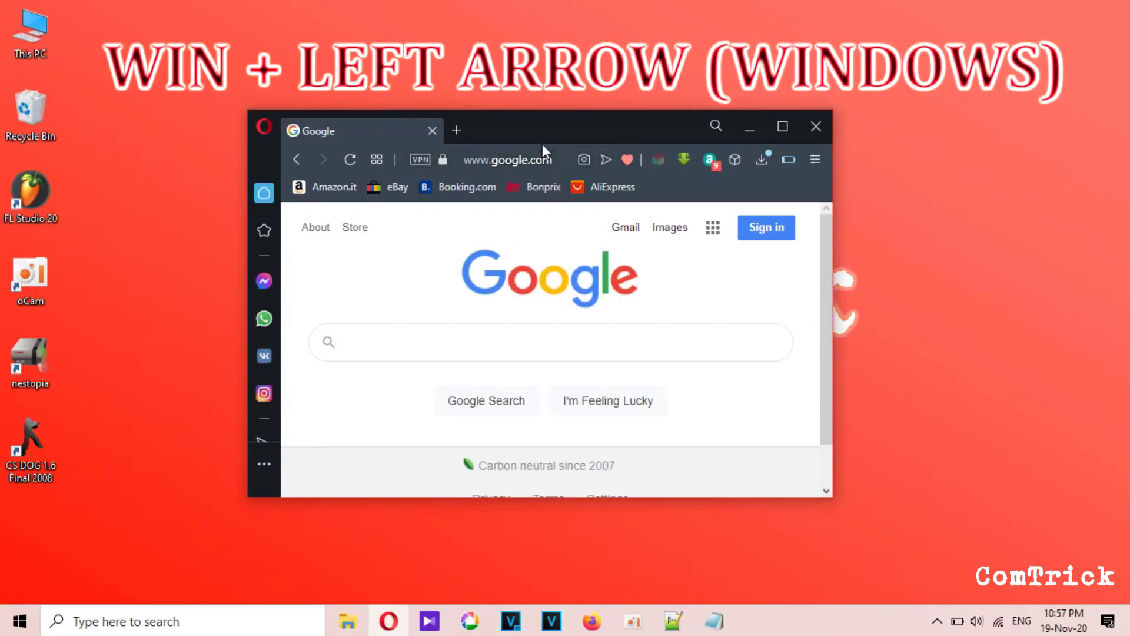
# Snap Opera left with Win+Left Arrow and Notepad right with Win+Right Arrow
pyautogui.press('super+Left')
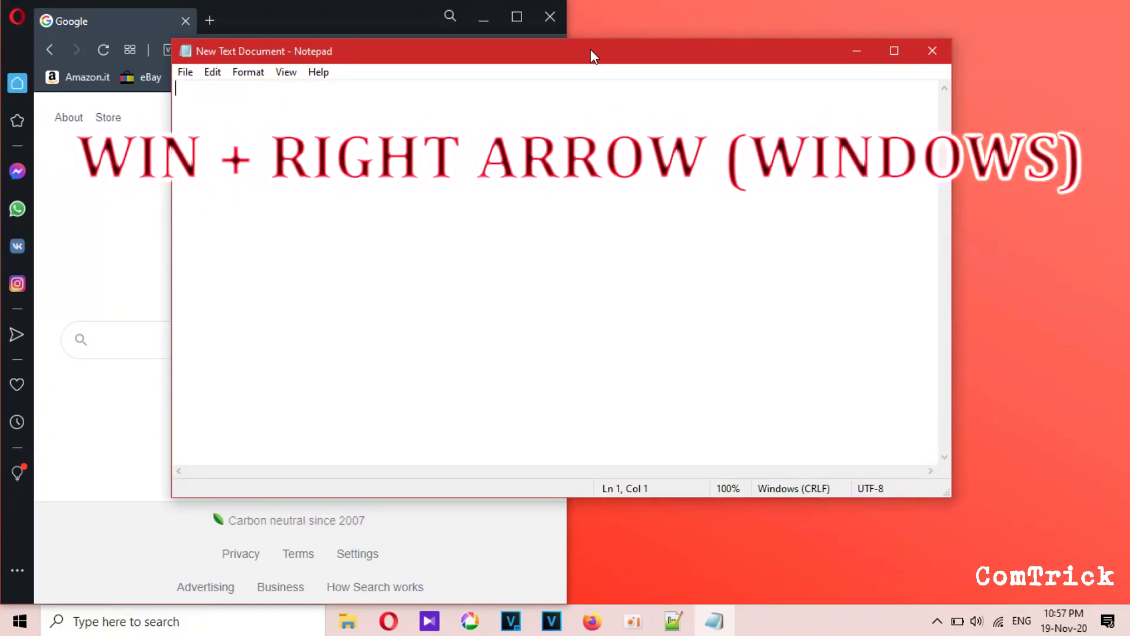
pyautogui.press('super+Right')
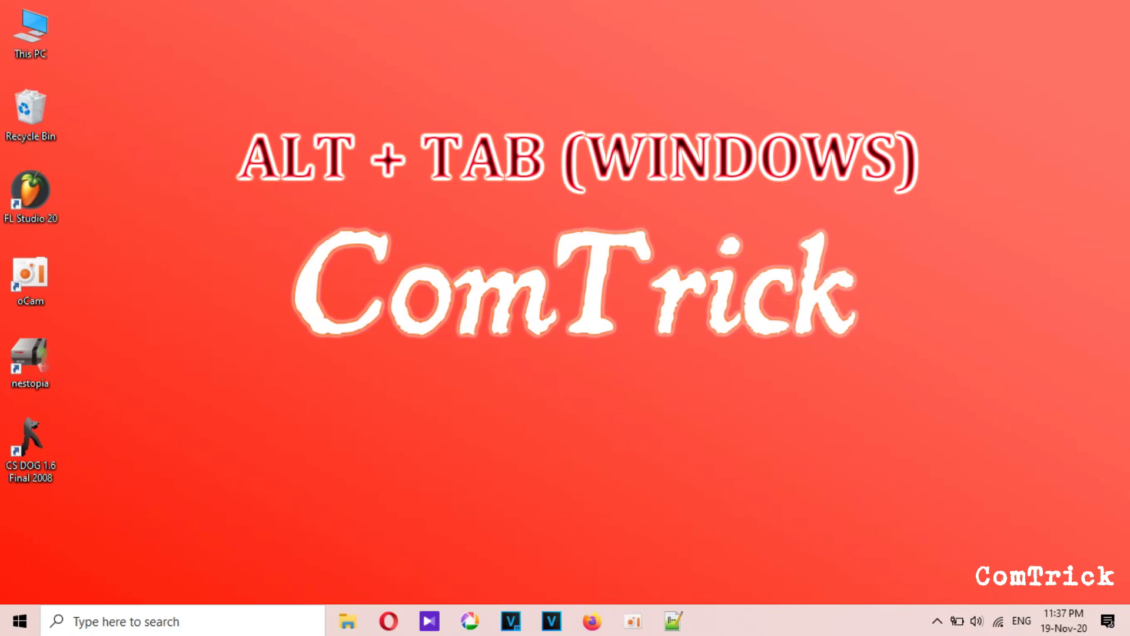
# Show the Alt+Tab window switcher, then Task View with Win+Tab
pyautogui.hotkey('alt', 'Tab')
pyautogui.hotkey('alt', 'Tab')
pyautogui.hotkey('alt', 'Tab')
pyautogui.hotkey('alt', 'Tab')
pyautogui.hotkey('alt', 'Tab')
pyautogui.hotkey('alt', 'Tab')
pyautogui.hotkey('alt', 'Tab')
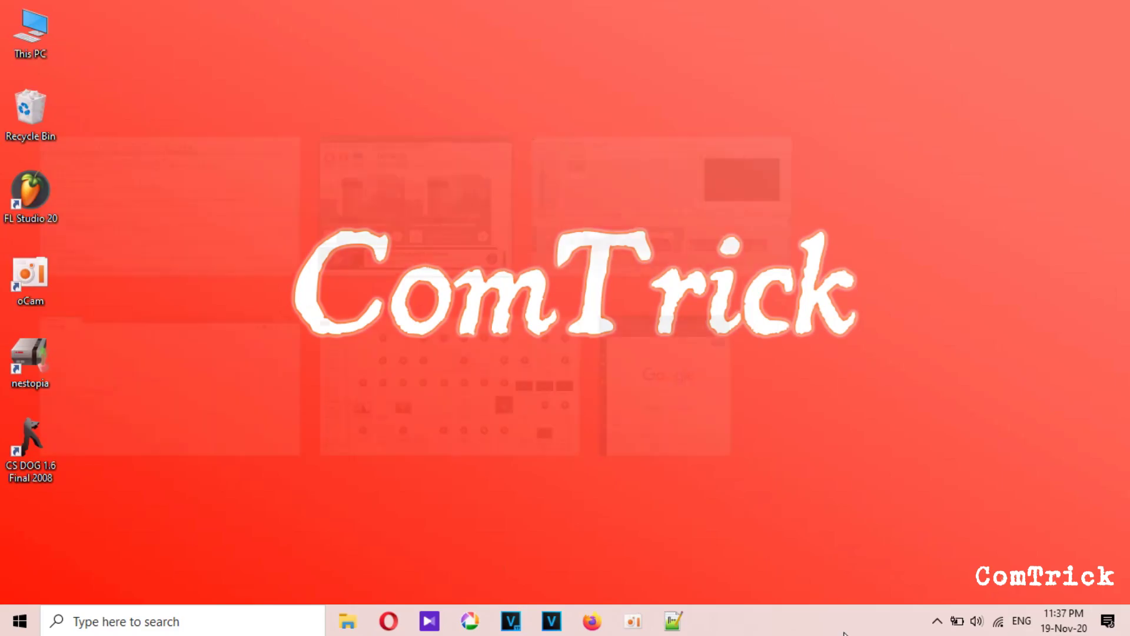
pyautogui.press('super+Tab')
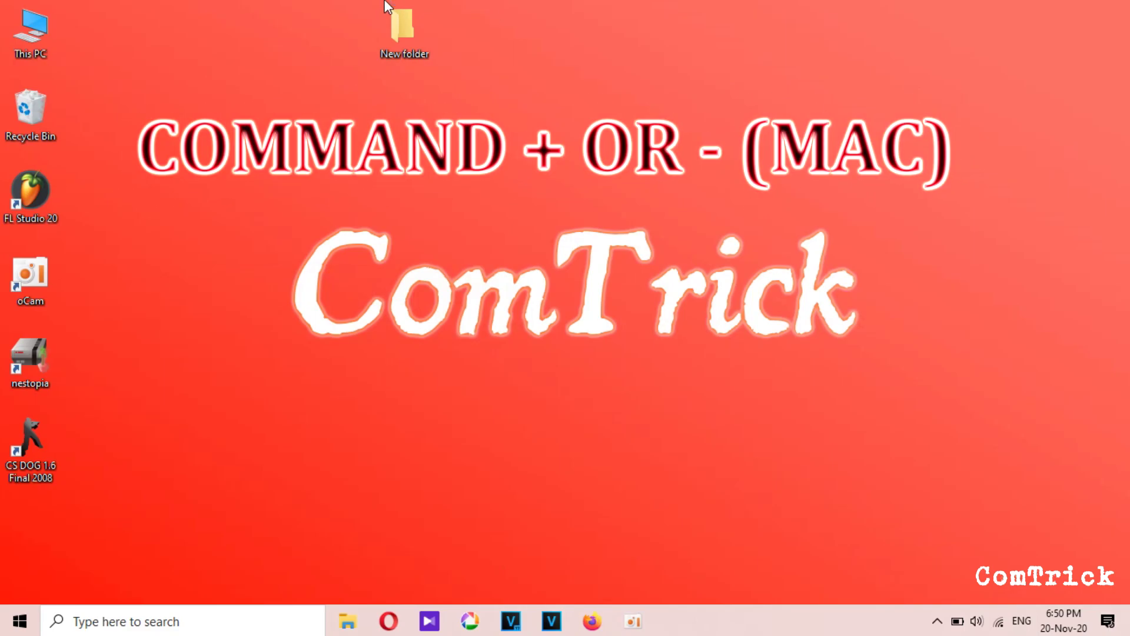
# Zoom Magnifier in on the New folder icon with Win+Plus
pyautogui.press('super+plus')
pyautogui.press('super+plus')
pyautogui.press('super+plus')
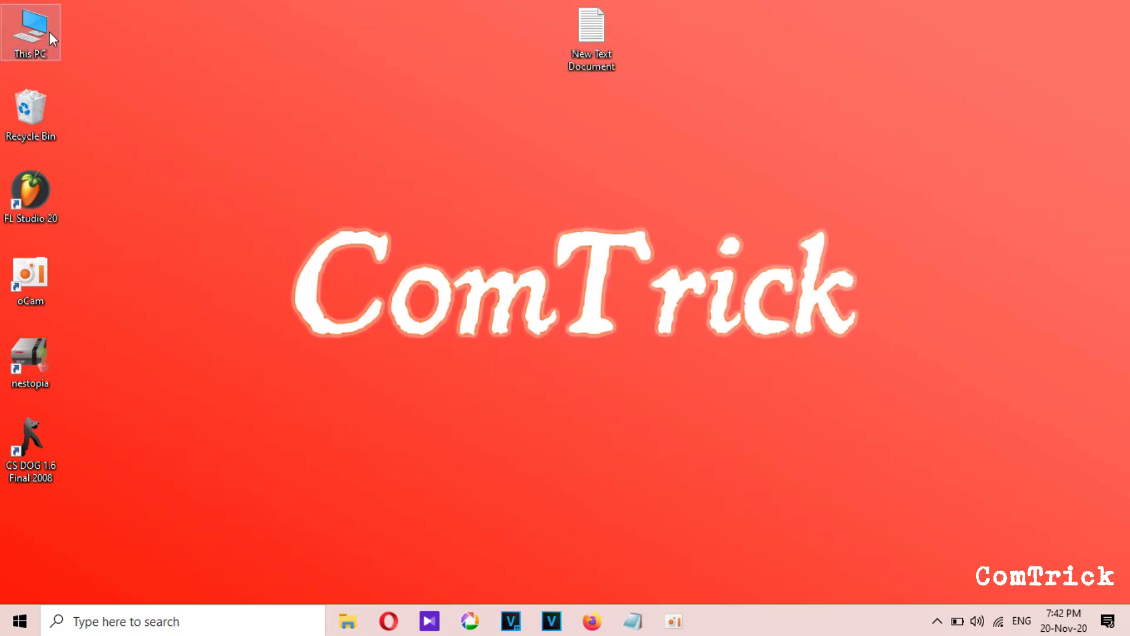
# Browse This PC > Pictures > Screenshots and open Screenshot (23)
pyautogui.doubleClick(48, 31)
pyautogui.doubleClick(421, 165)
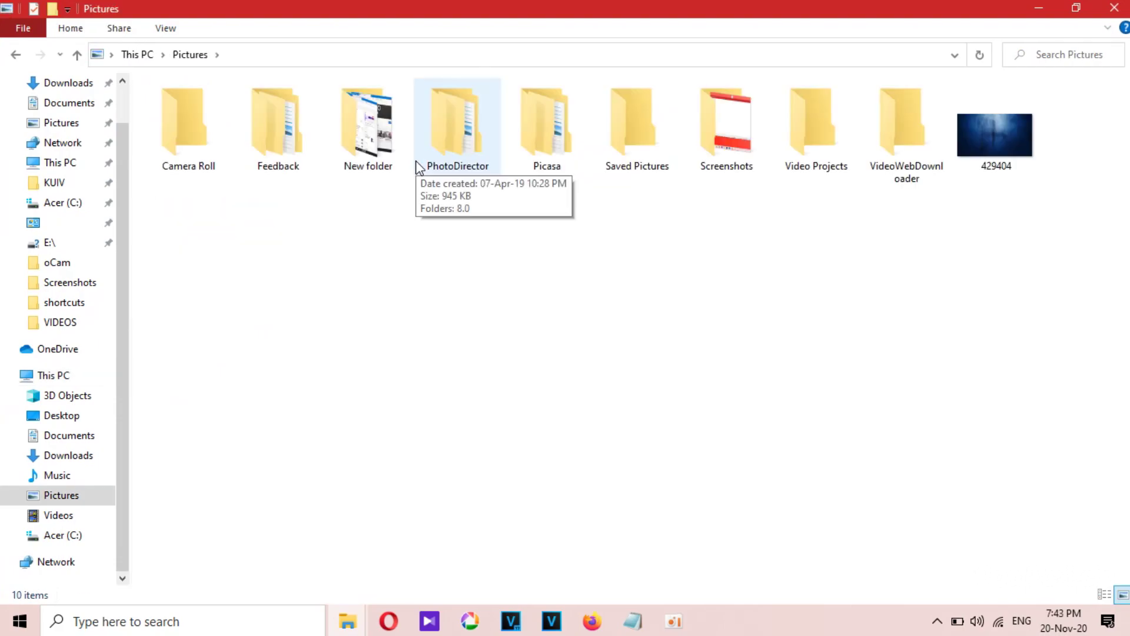
pyautogui.doubleClick(709, 156)
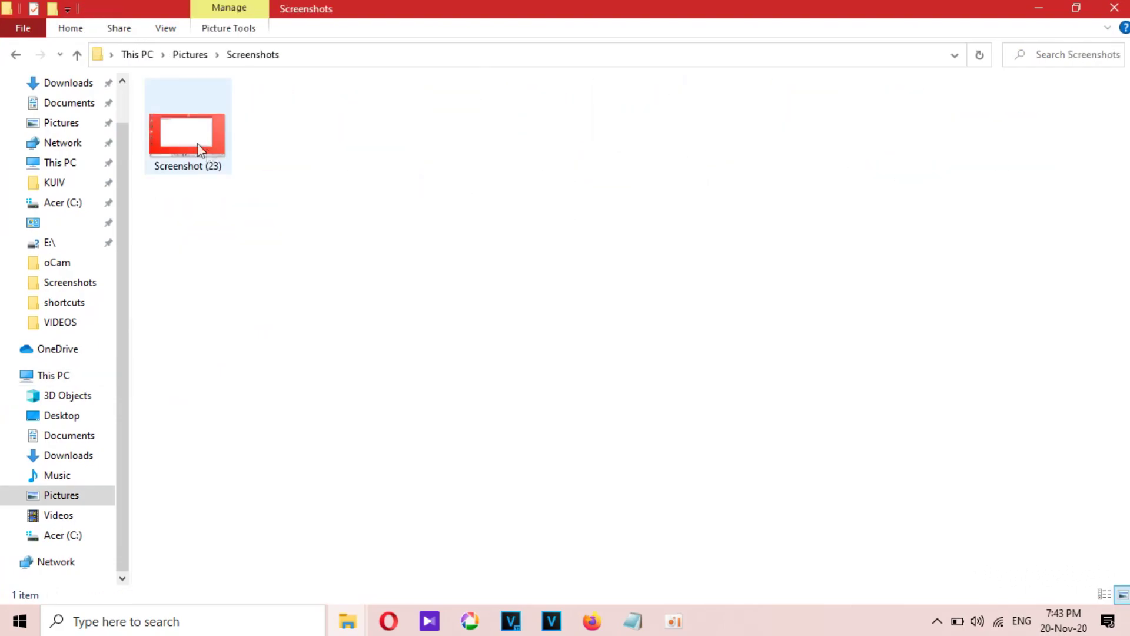
pyautogui.doubleClick(192, 141)
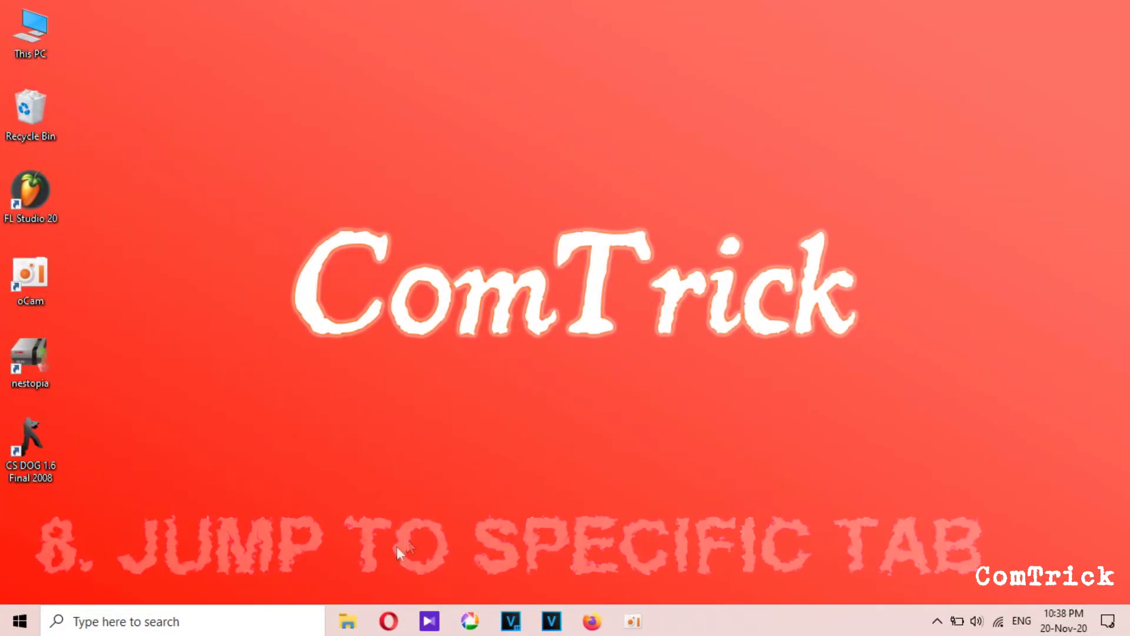
# Open Amazon, Bonprix, AliExpress, the Opera update page and ePrice from Speed Dial in tabs
pyautogui.click(386, 623)
pyautogui.click(282, 298)
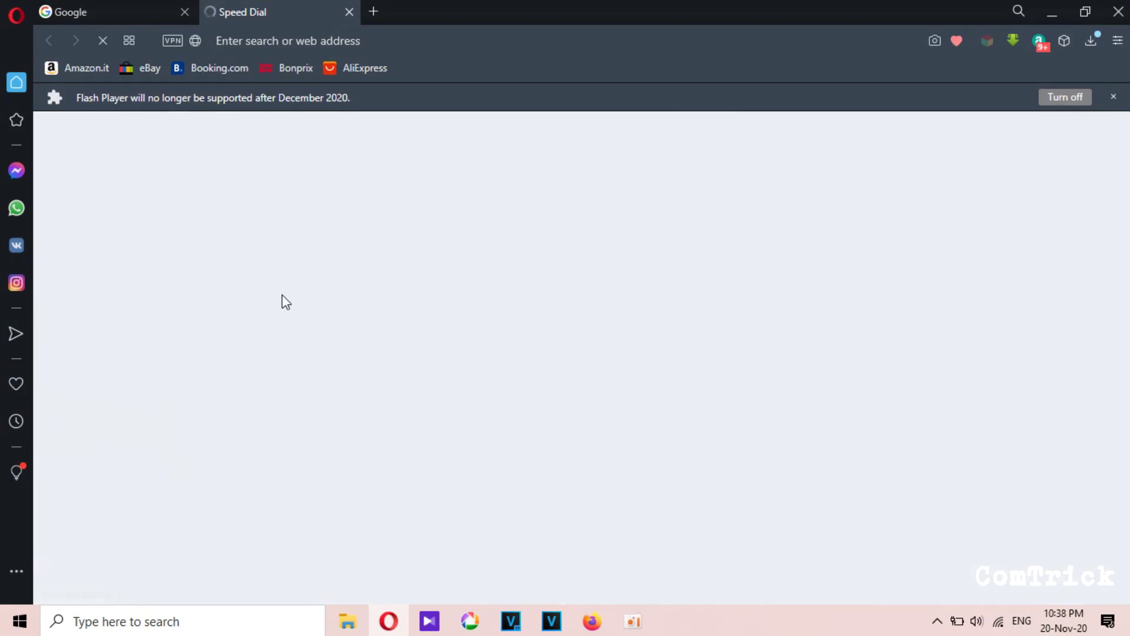
pyautogui.click(373, 7)
pyautogui.middleClick(645, 277)
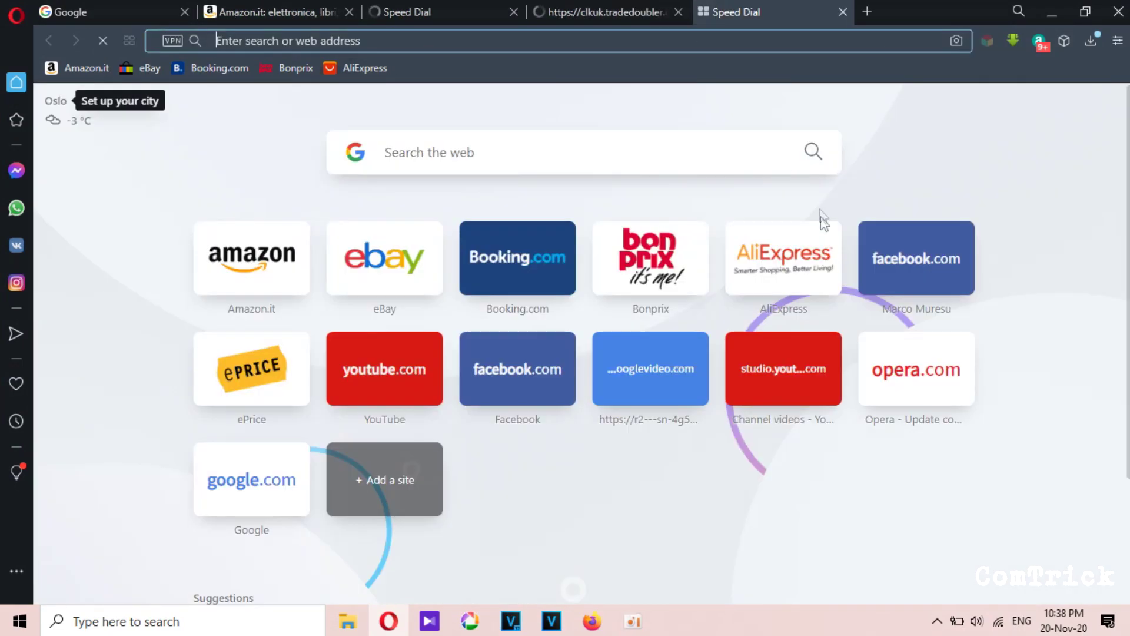
pyautogui.middleClick(783, 258)
pyautogui.click(917, 369)
pyautogui.click(964, 13)
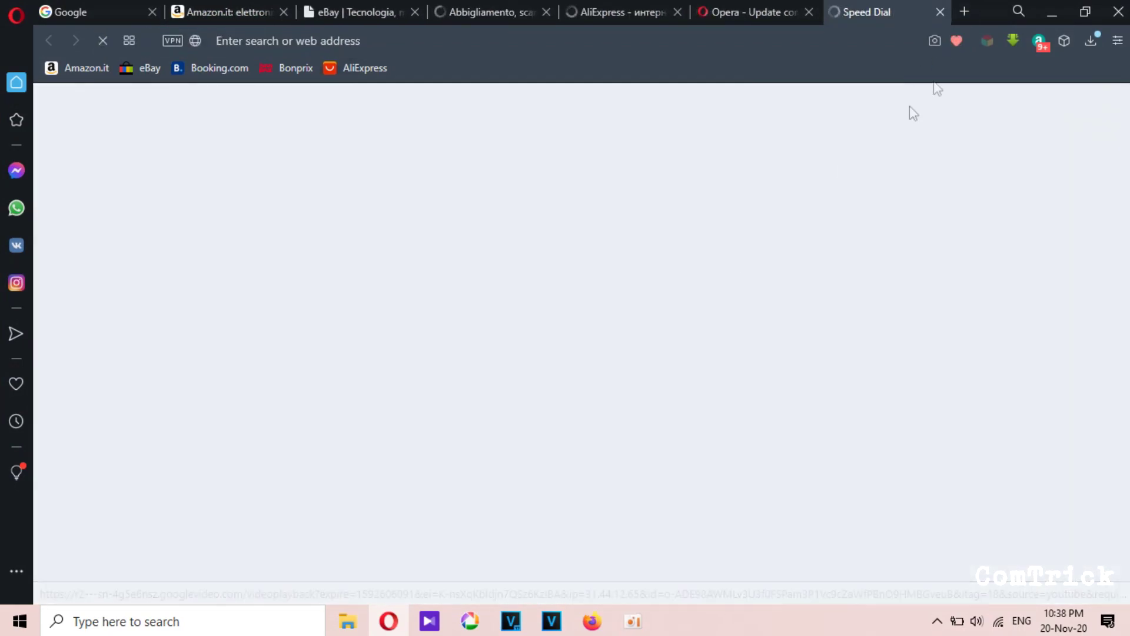
pyautogui.click(270, 381)
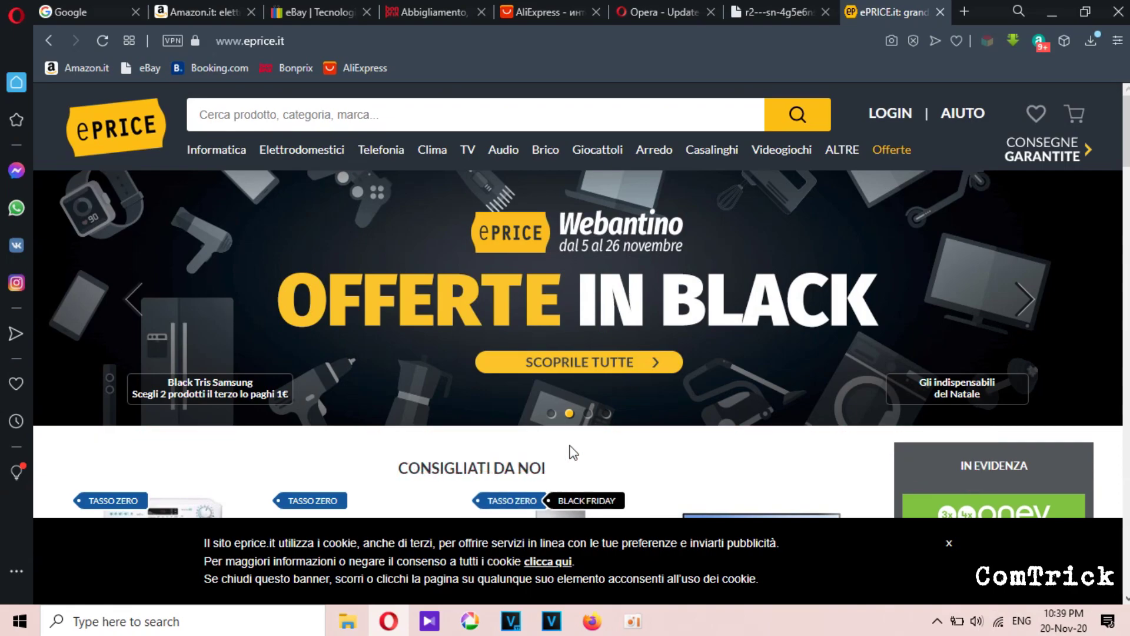
# Jump through tabs 1 to 7 with Ctrl+number, then to the last tab with Ctrl+9
pyautogui.hotkey('ctrl', '1')
pyautogui.hotkey('ctrl', '2')
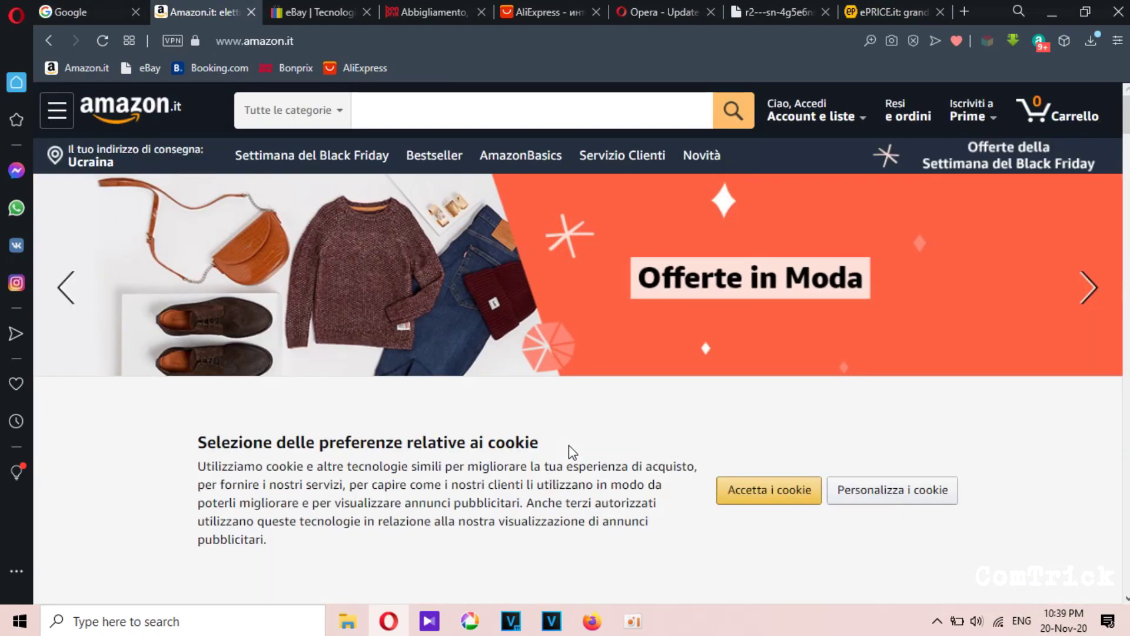
pyautogui.hotkey('ctrl', '3')
pyautogui.hotkey('ctrl', '4')
pyautogui.hotkey('ctrl', '5')
pyautogui.hotkey('ctrl', '6')
pyautogui.hotkey('ctrl', '7')
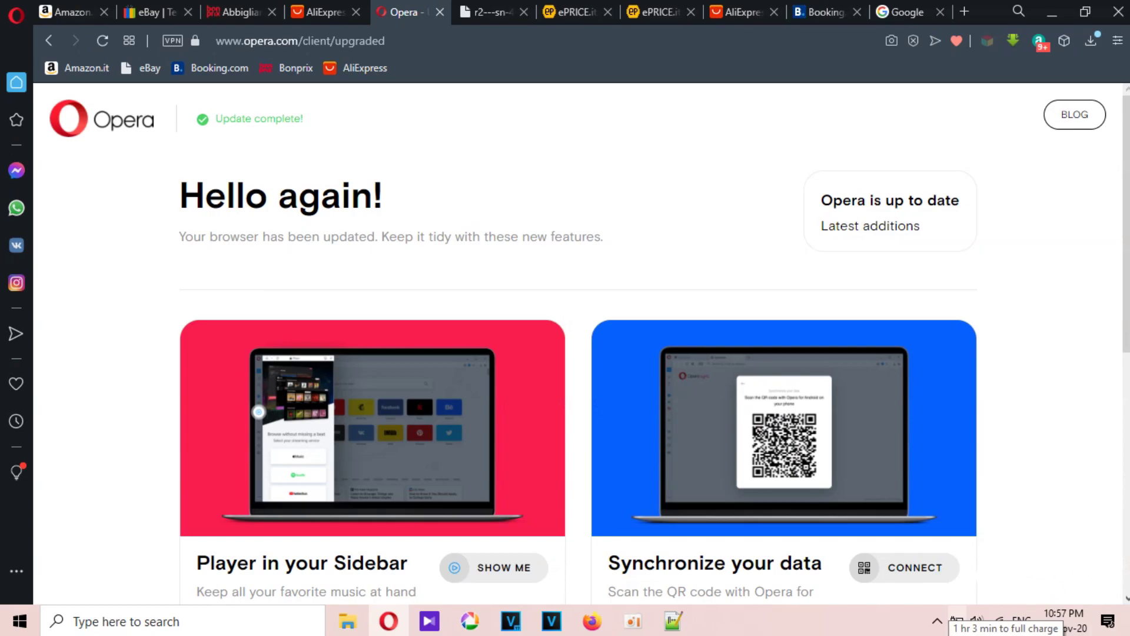
pyautogui.hotkey('ctrl', '9')
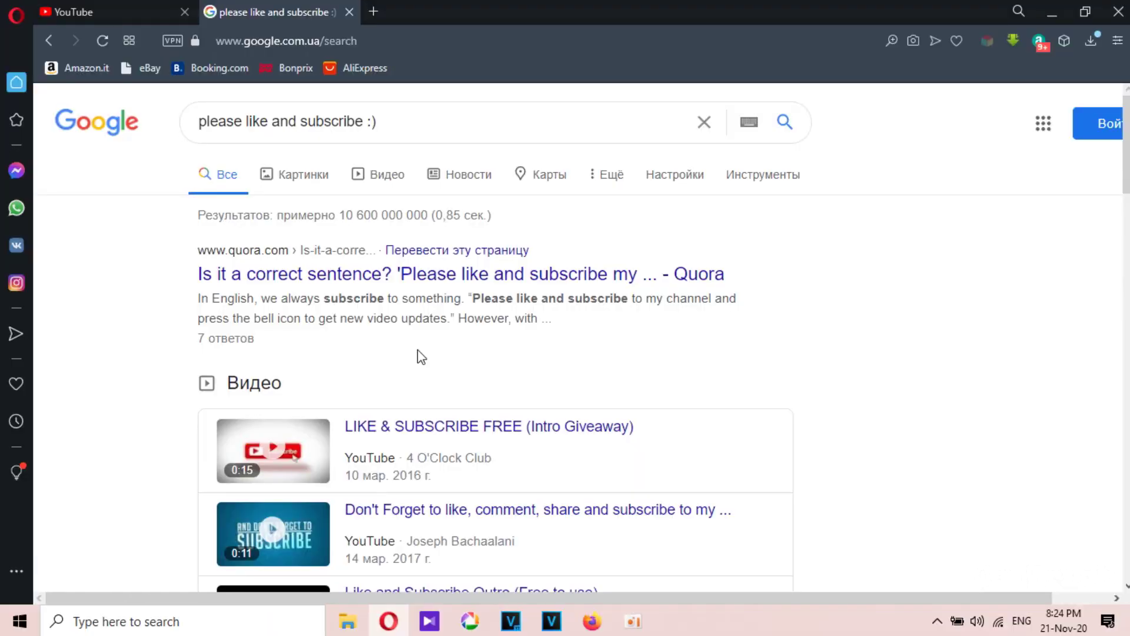
# Close the 'please like and subscribe :)' results tab, then restore it with Ctrl+Shift+T
pyautogui.click(349, 13)
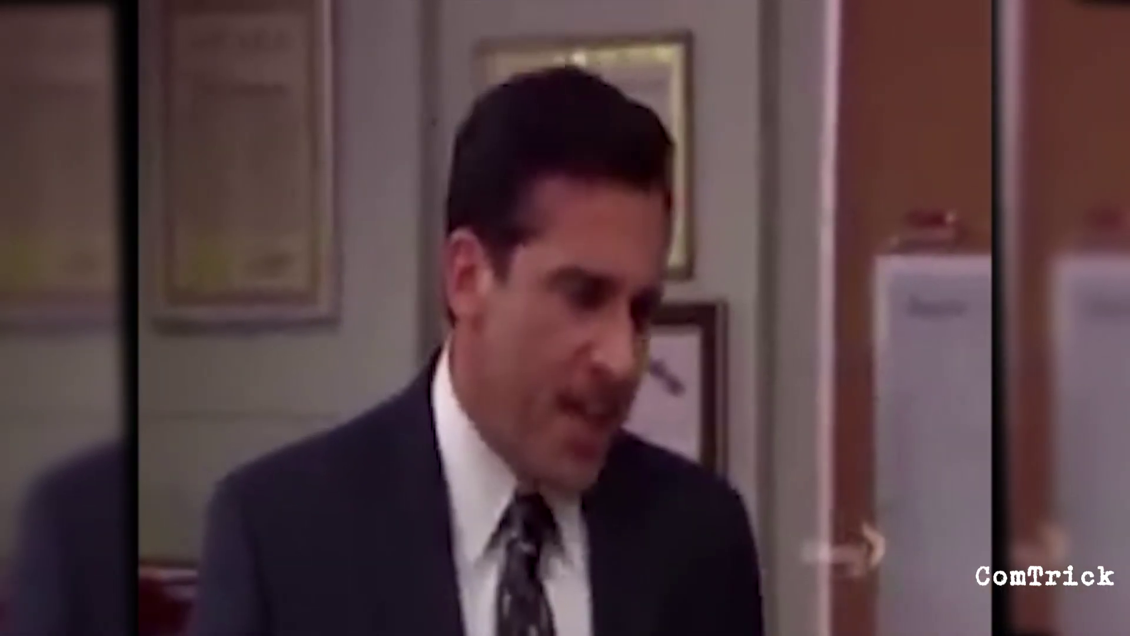
pyautogui.hotkey('ctrl', 'shift', 't')
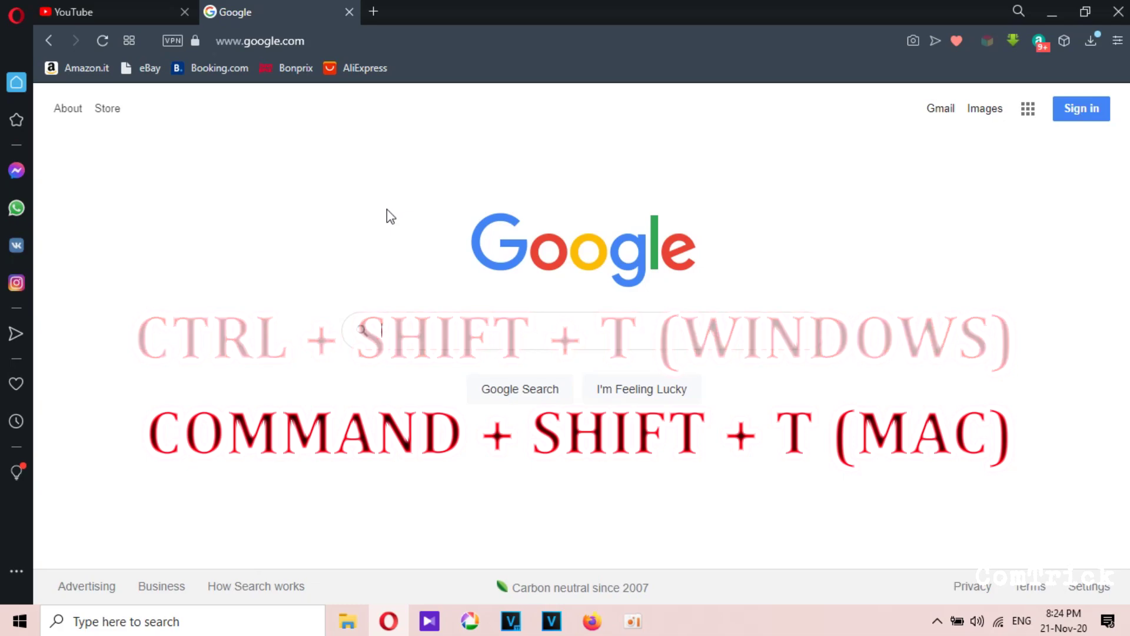
pyautogui.hotkey('ctrl', 'shift', 't')
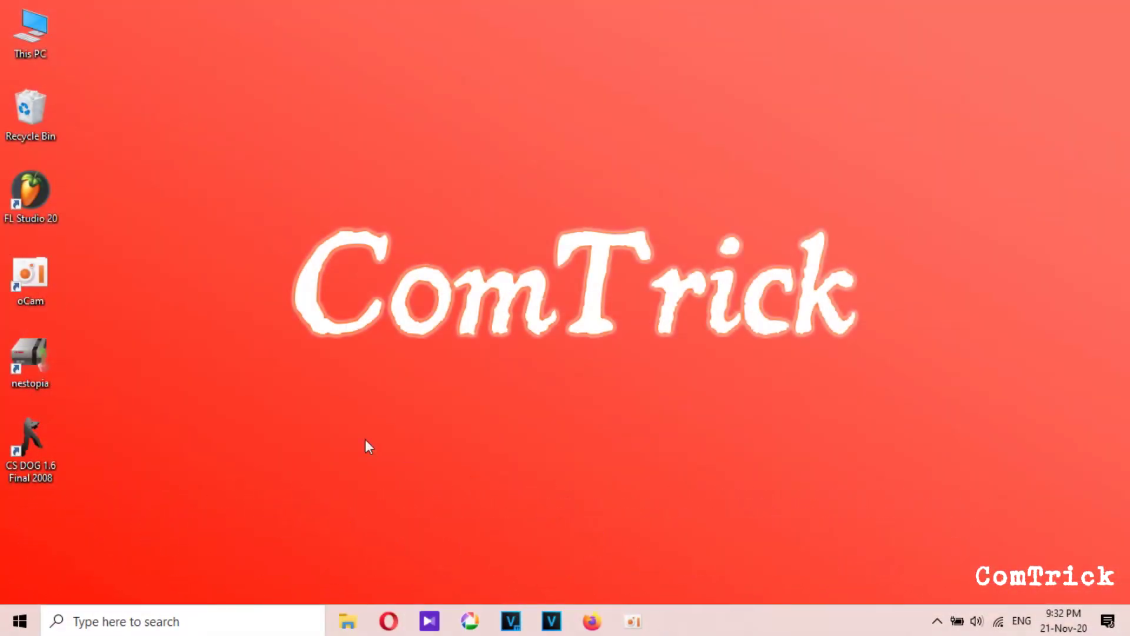
# Show the Start menu's Power options, then lock the PC with Windows+L to reach the lock screen
pyautogui.click(20, 621)
pyautogui.click(20, 584)
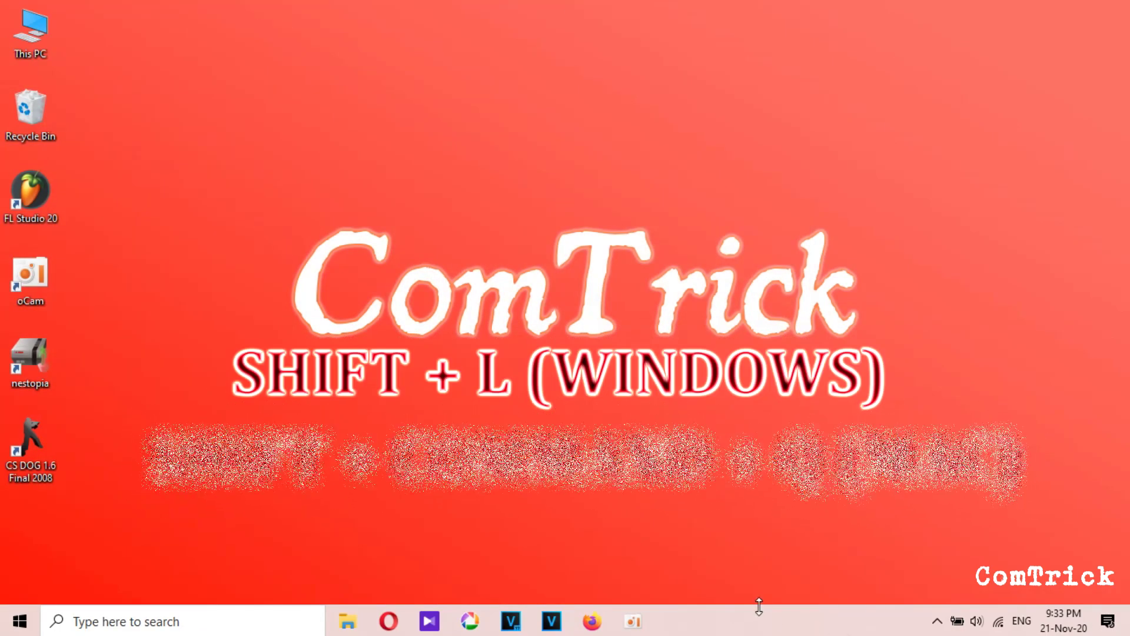
pyautogui.press('super+l')
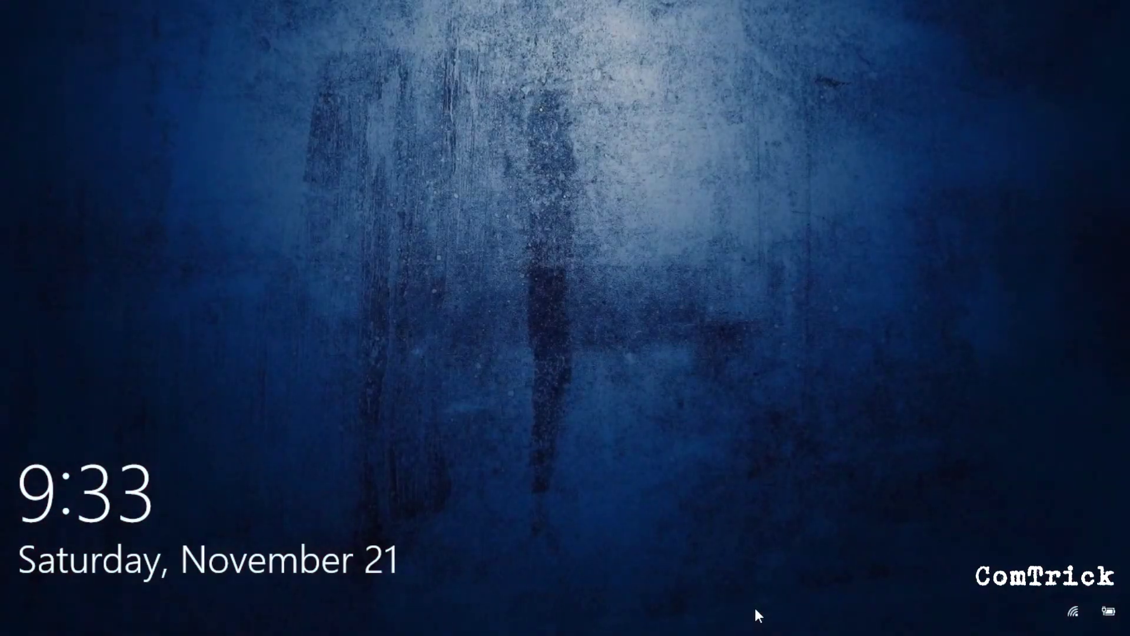